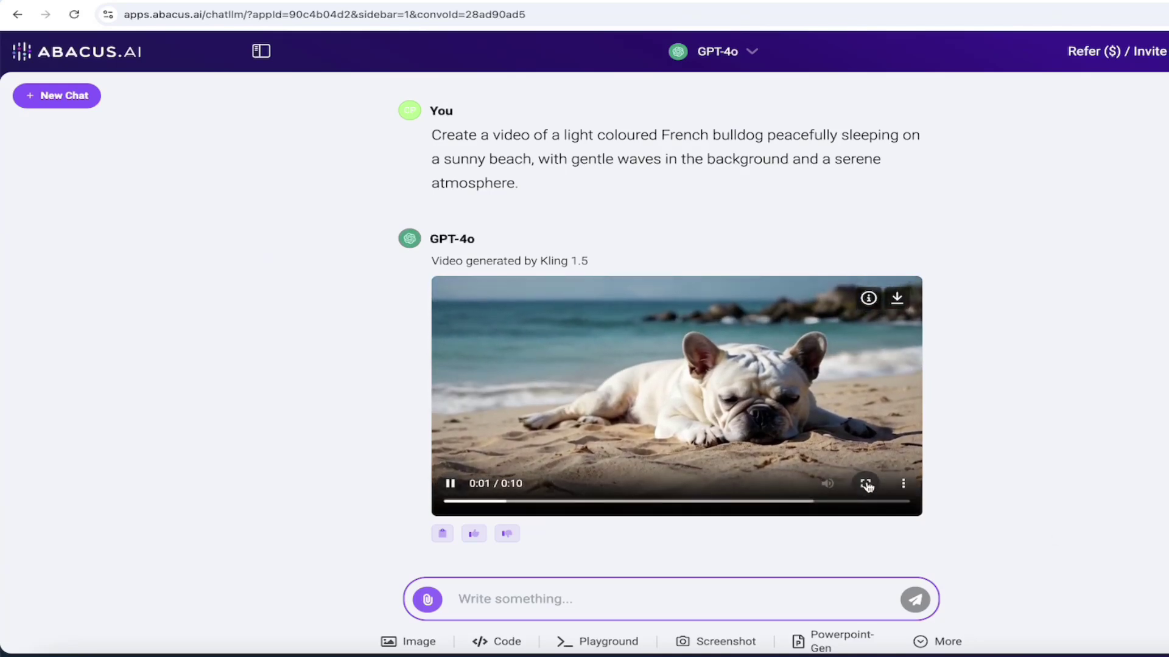
# Watch the beach bulldog video full screen, then reach the bulldog astronaut spaceship video.
pyautogui.click(866, 485)
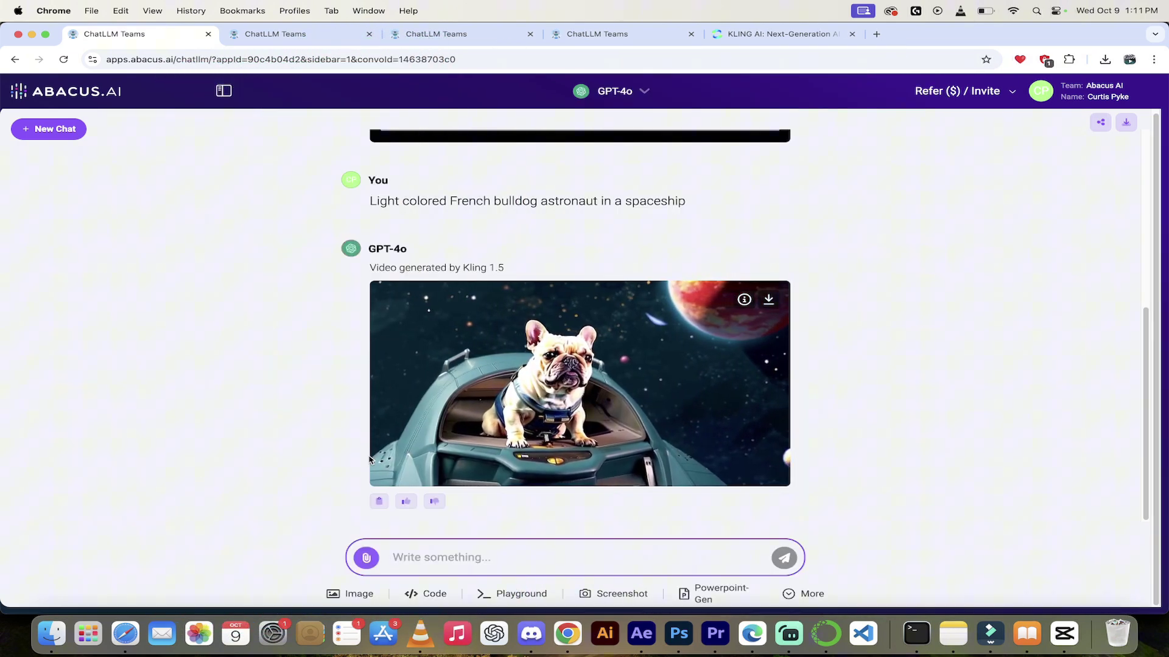
# Resume the rocket-piloting bulldog video, then play and pause the moon-reading bulldog video.
pyautogui.moveTo(426, 426)
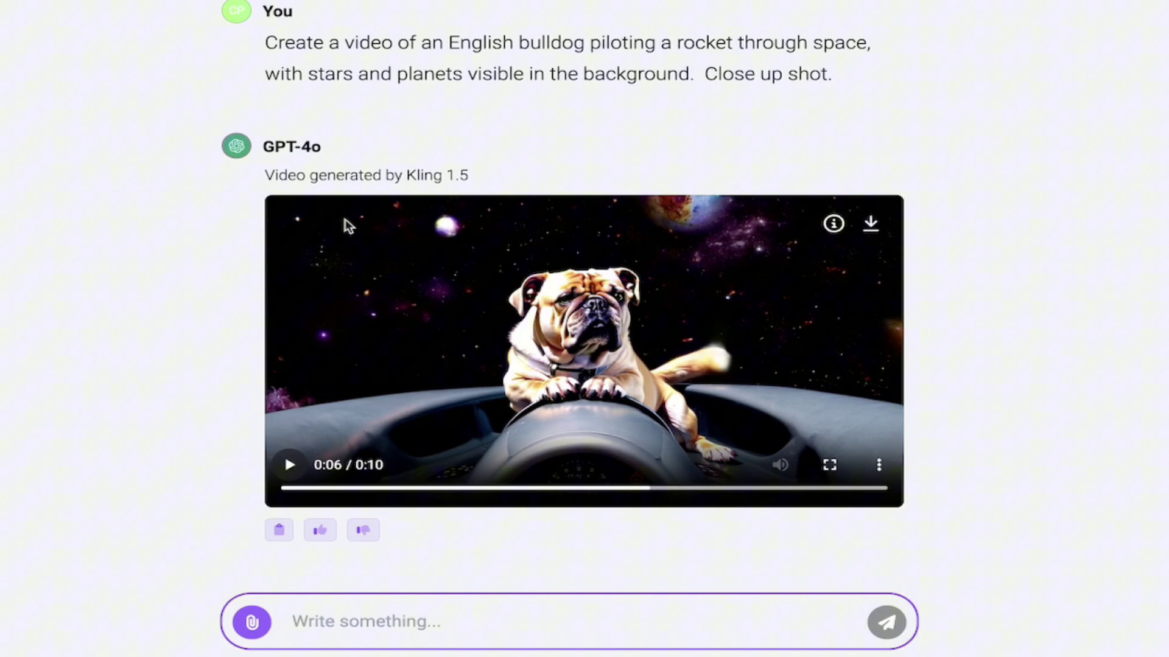
pyautogui.click(291, 466)
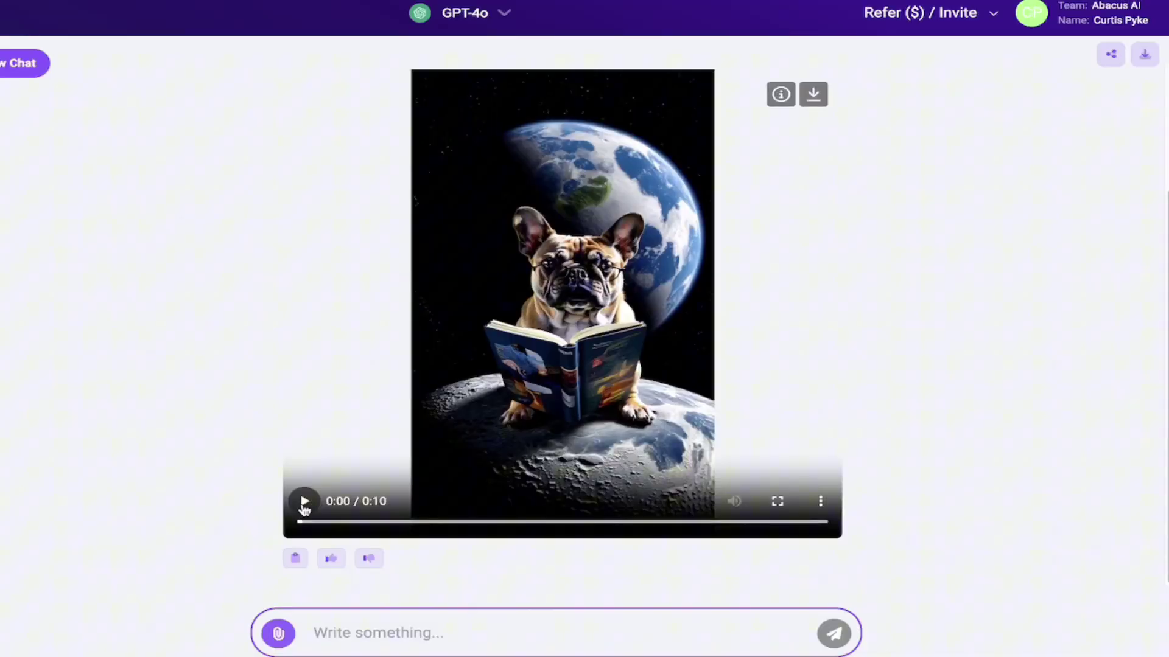
pyautogui.click(303, 504)
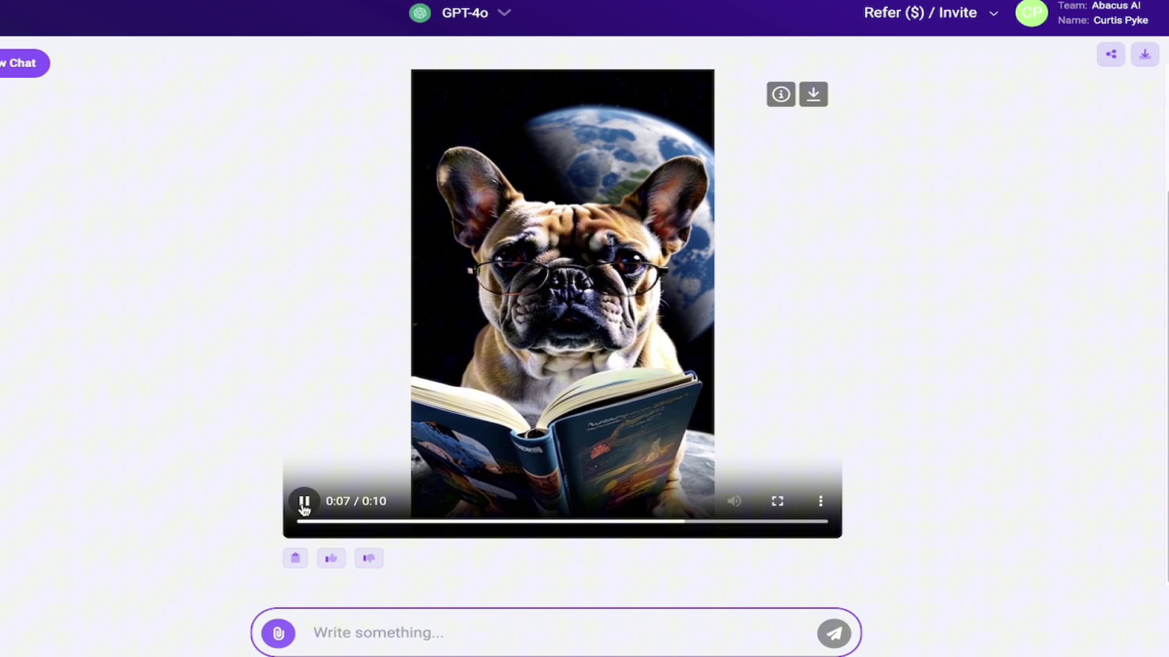
pyautogui.click(304, 504)
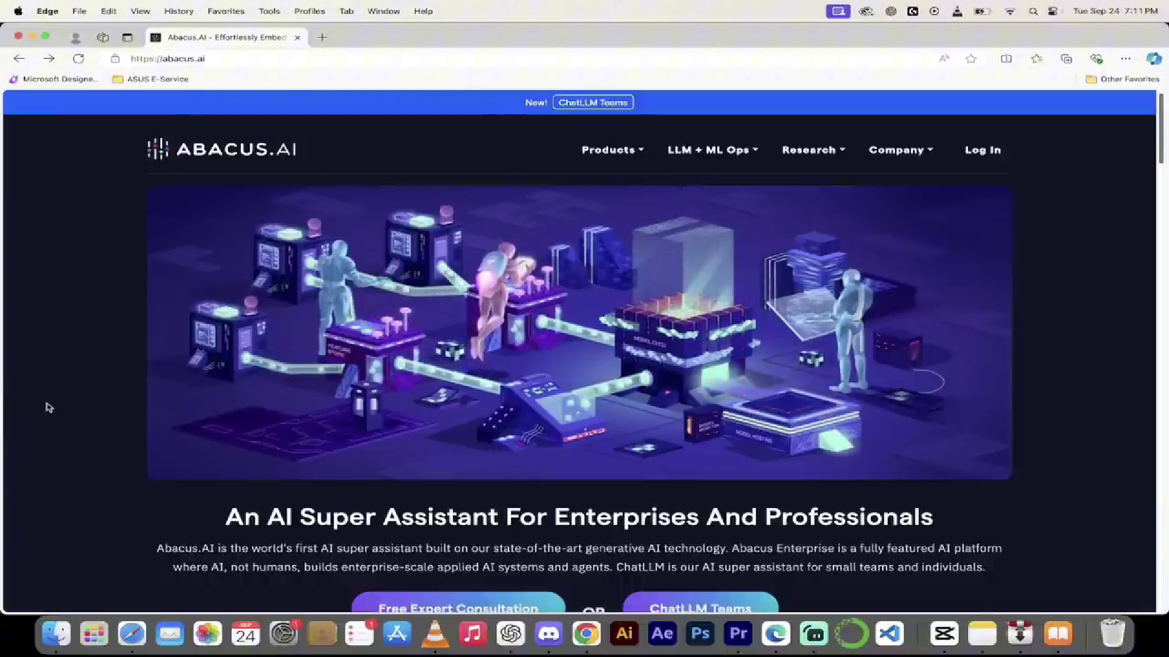
# Go to ChatLLM from the Products menu and browse the ChatLLM Teams landing page.
pyautogui.moveTo(615, 152)
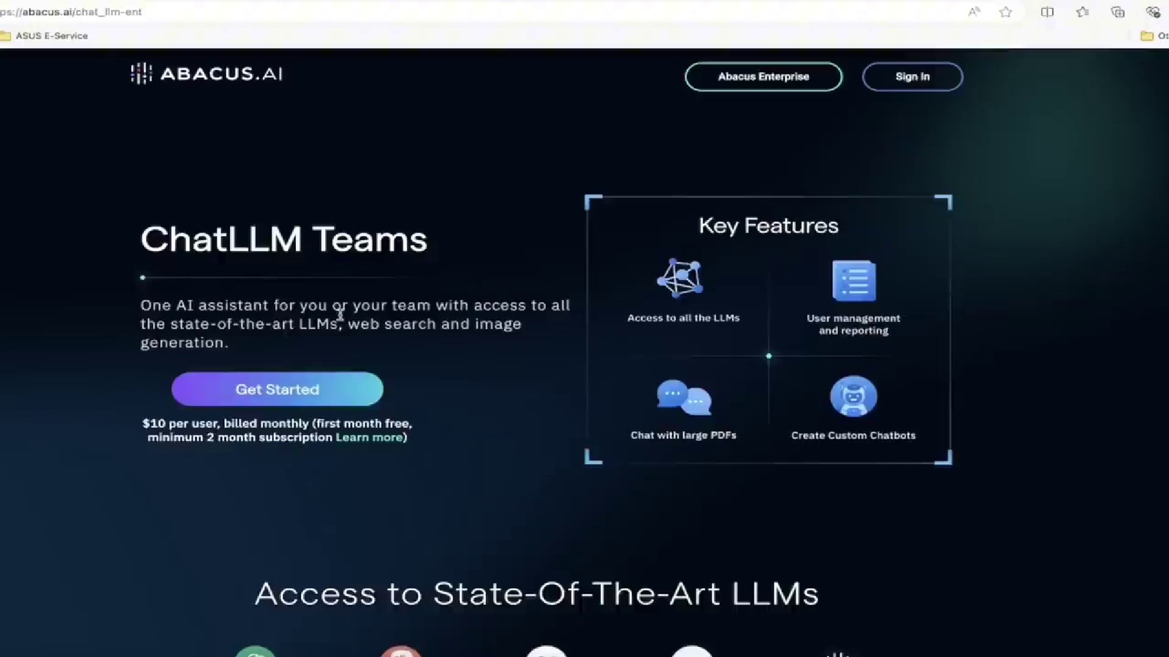
pyautogui.scroll(-1, 519, 384)
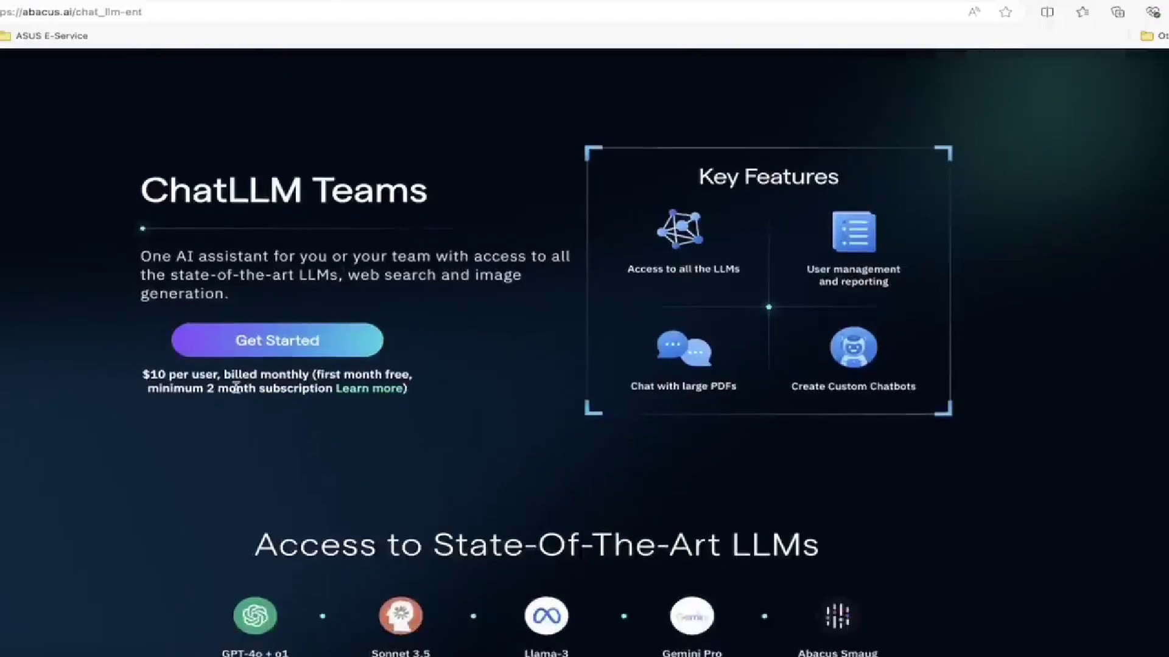
pyautogui.scroll(1, 47, 394)
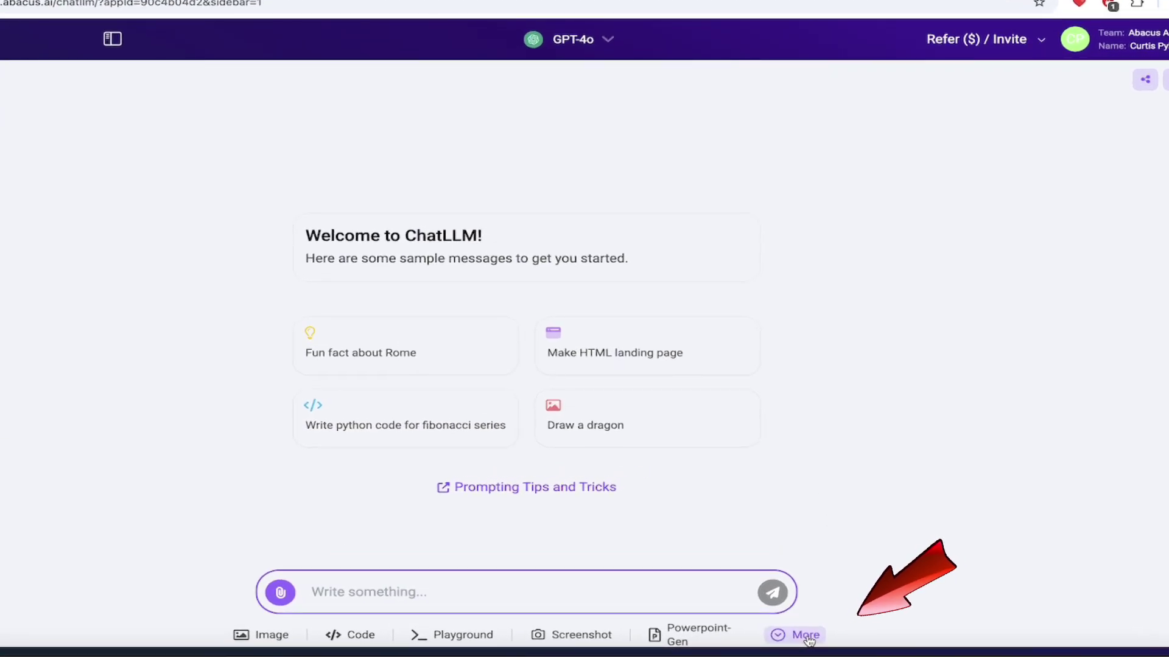
# Show the More tools list (Video Analysis, Scrape URL, Video-Gen, Humanize, Doc-Gen) for a new chat.
pyautogui.click(807, 636)
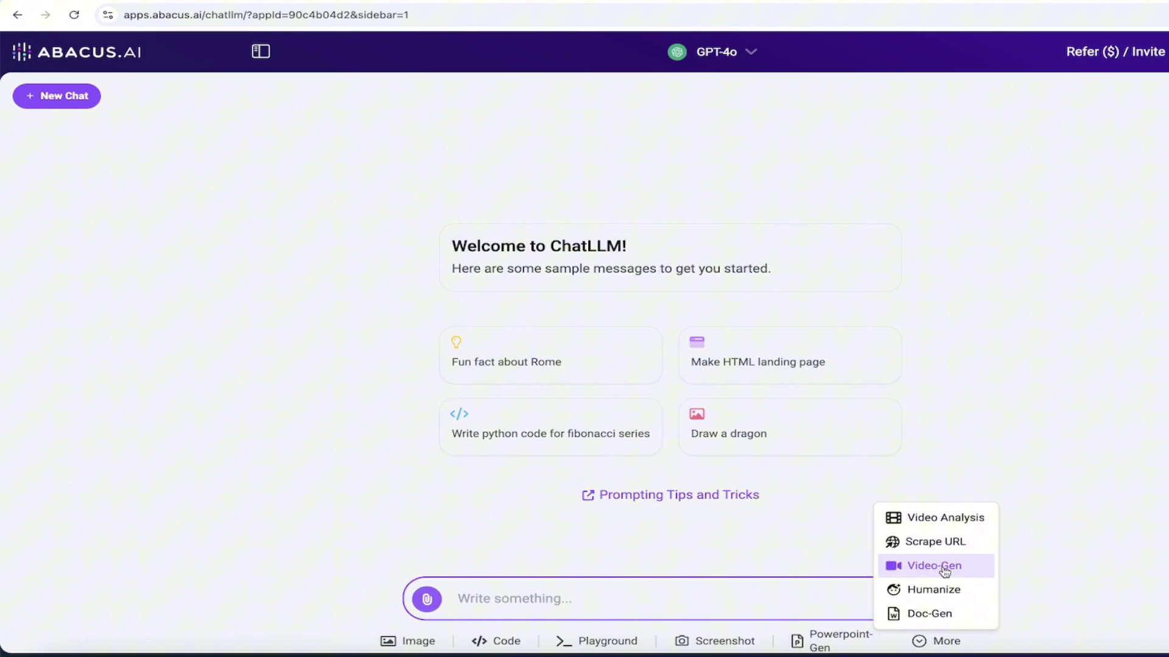
# Start Video-Gen with prompt 'French bulldog sleeping on a beach.' and negative prompt 'no glasses'.
pyautogui.click(944, 570)
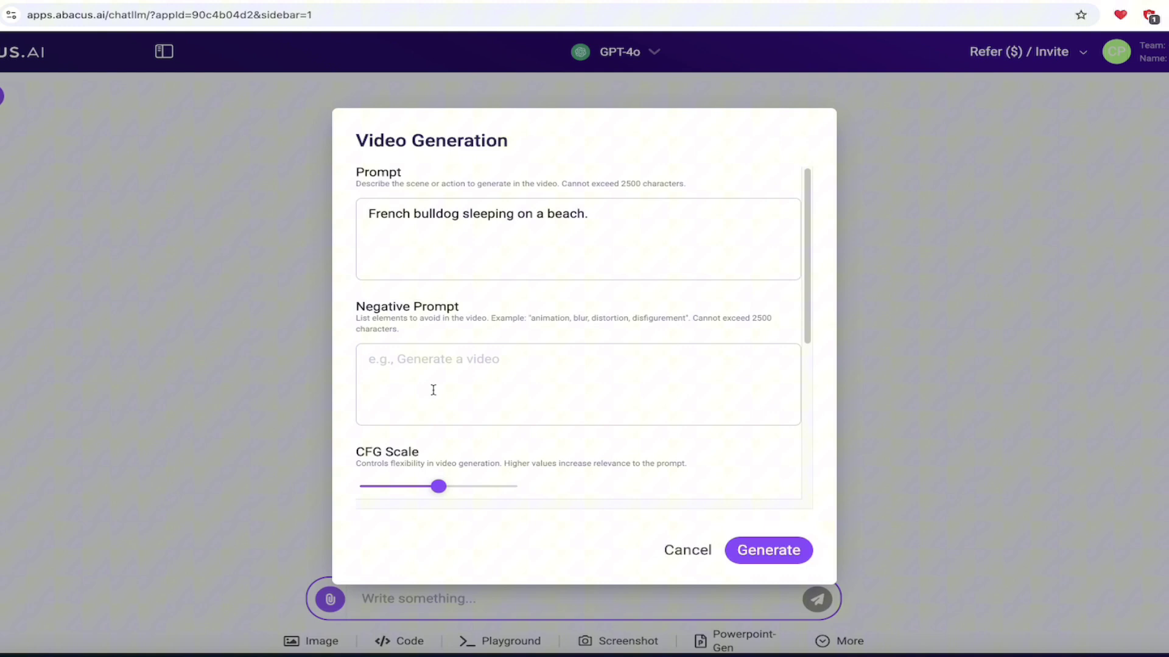
pyautogui.write('no glasses')
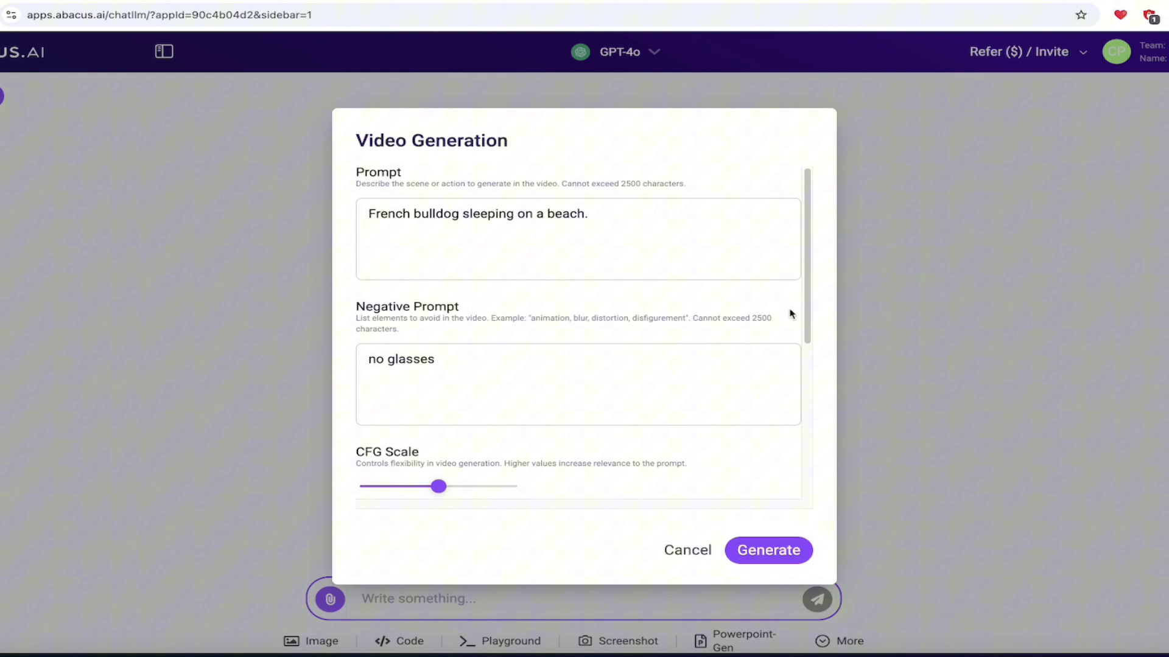
pyautogui.moveTo(812, 306); pyautogui.dragTo(811, 368)
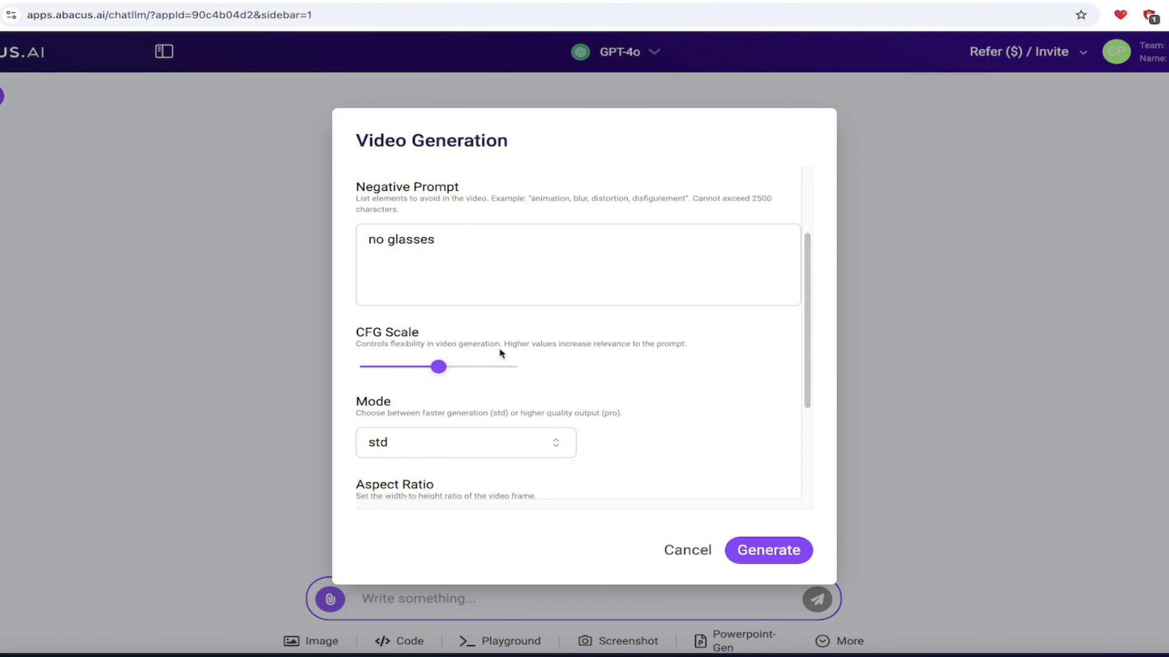
pyautogui.moveTo(439, 367); pyautogui.dragTo(517, 369)
pyautogui.scroll(2, 601, 387)
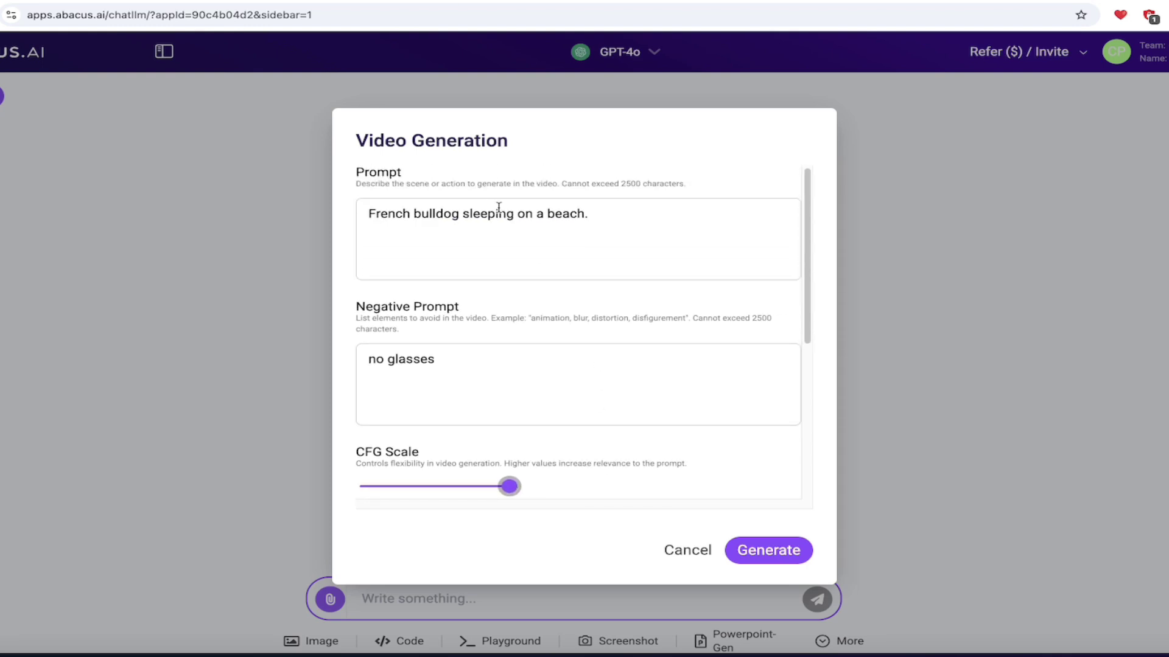
pyautogui.scroll(-2, 589, 305)
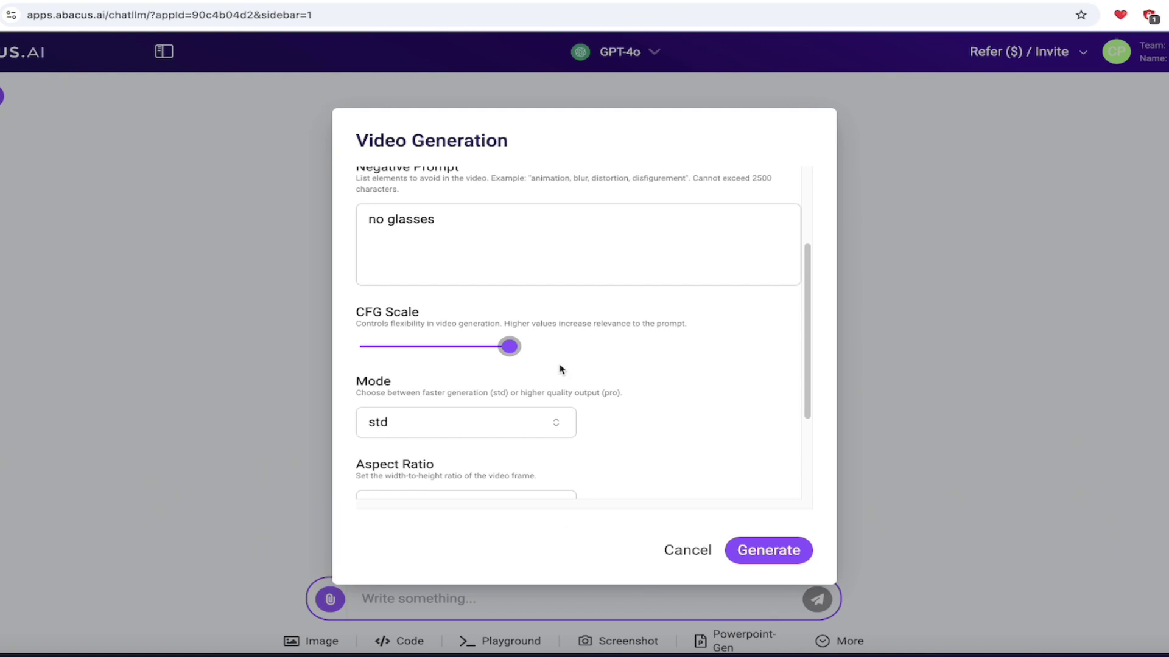
pyautogui.moveTo(510, 347); pyautogui.dragTo(396, 354)
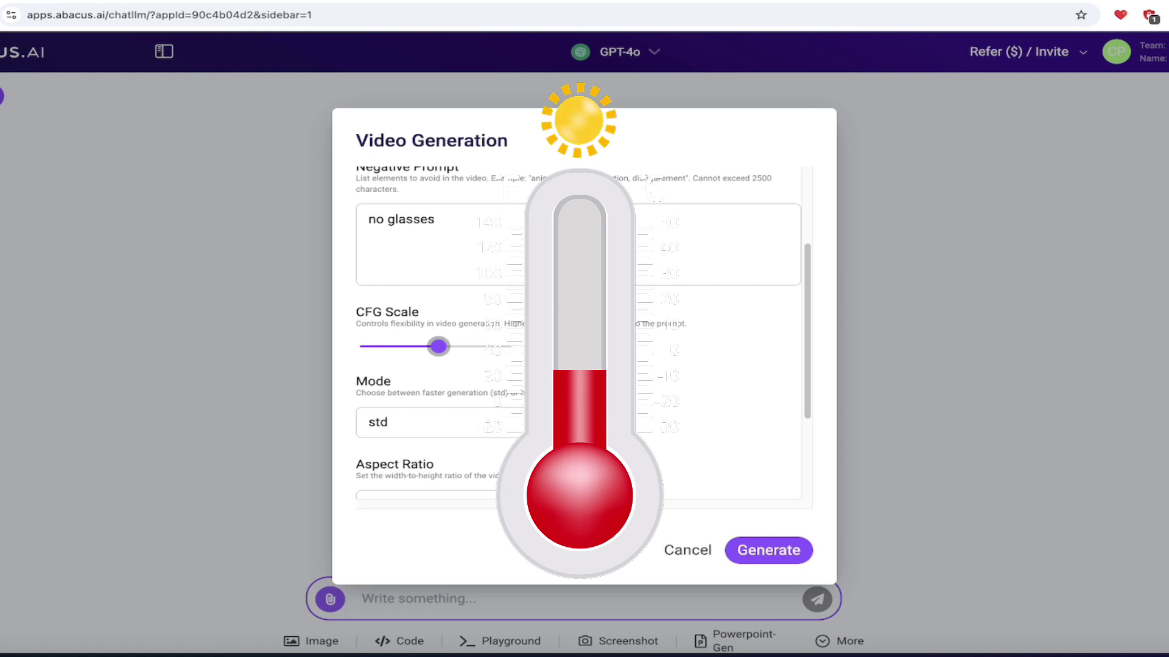
# Change the Video Generation Mode from std to pro.
pyautogui.scroll(-1, 667, 382)
pyautogui.scroll(-1, 667, 382)
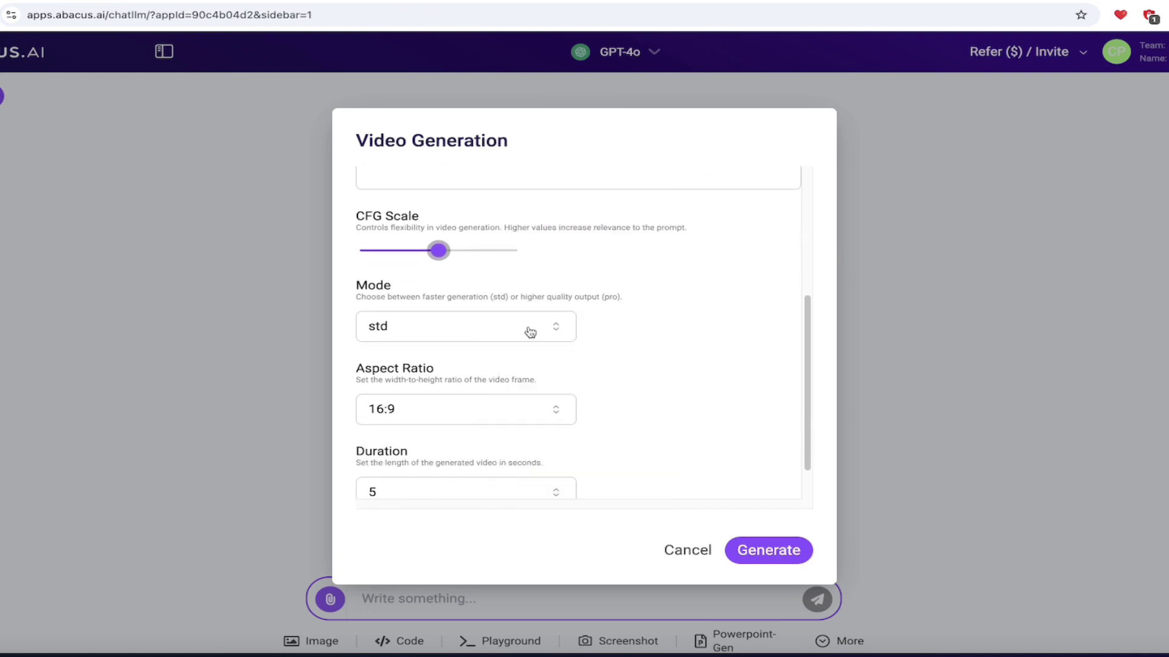
pyautogui.click(467, 336)
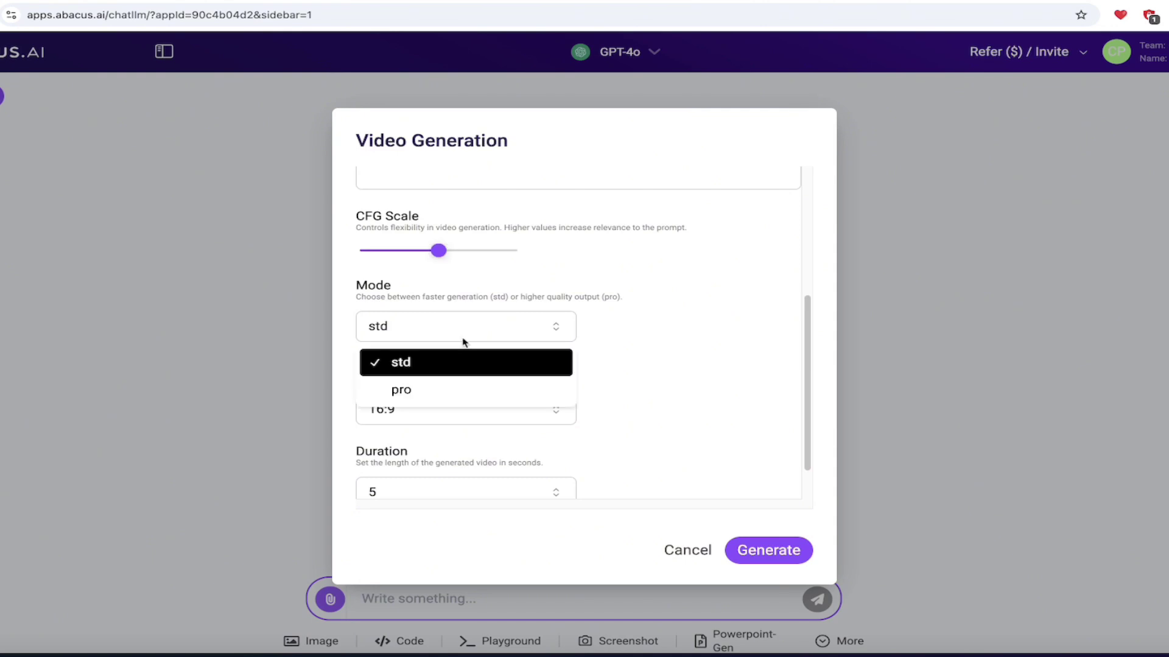
pyautogui.click(460, 389)
pyautogui.scroll(-1, 690, 353)
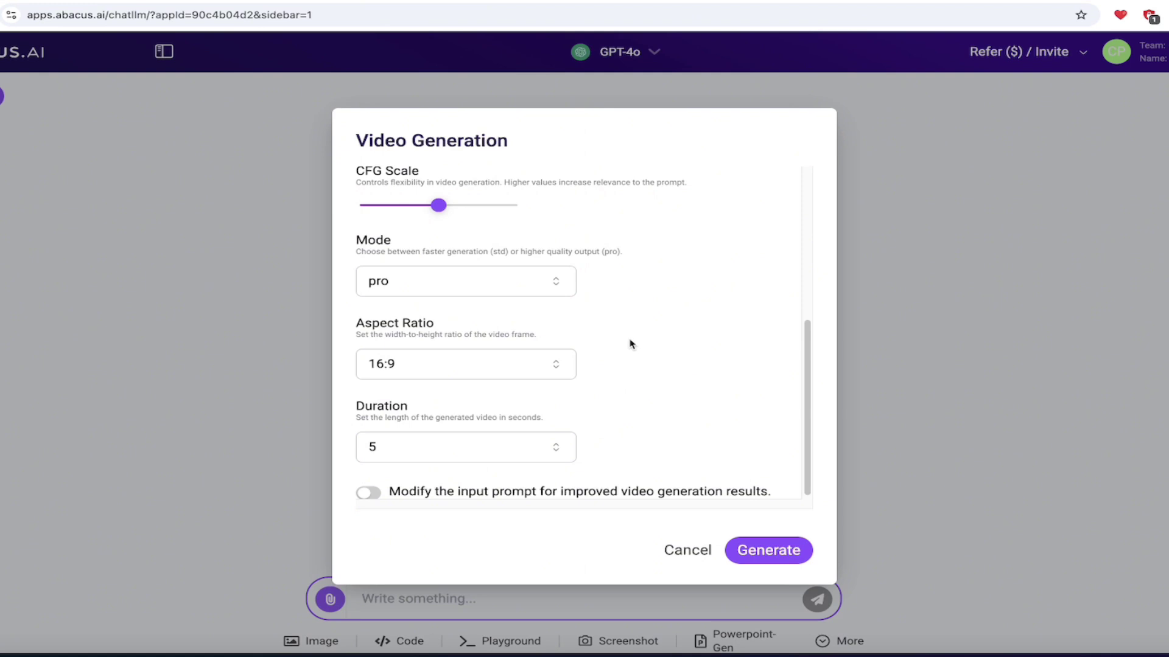
pyautogui.click(484, 281)
pyautogui.click(688, 325)
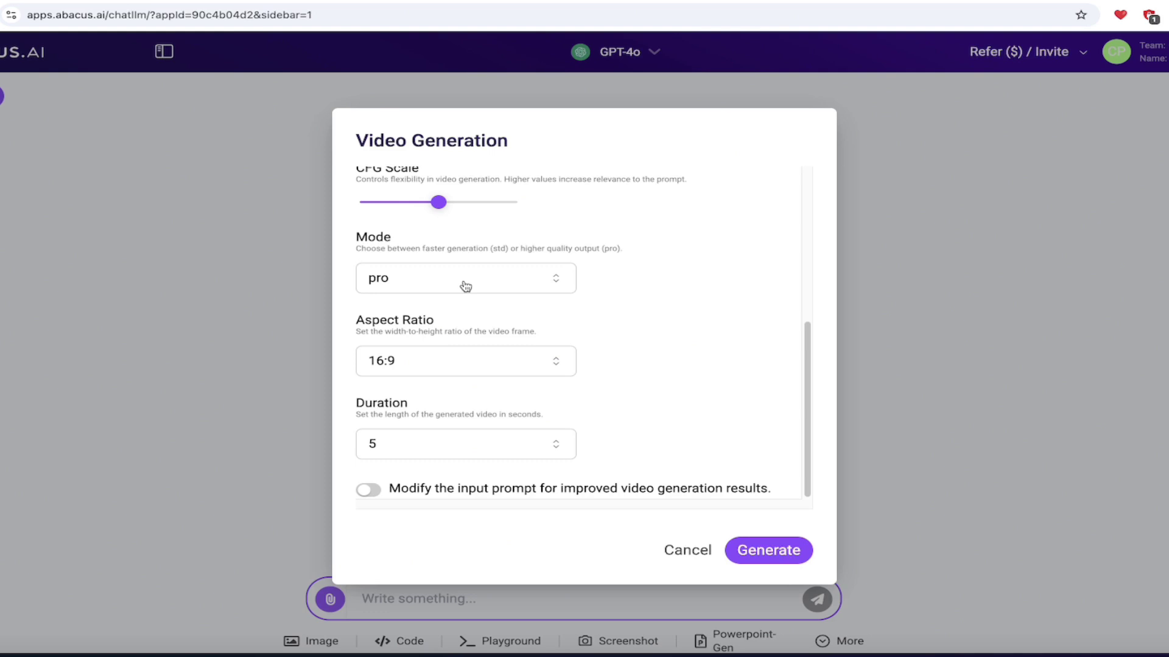
pyautogui.click(447, 366)
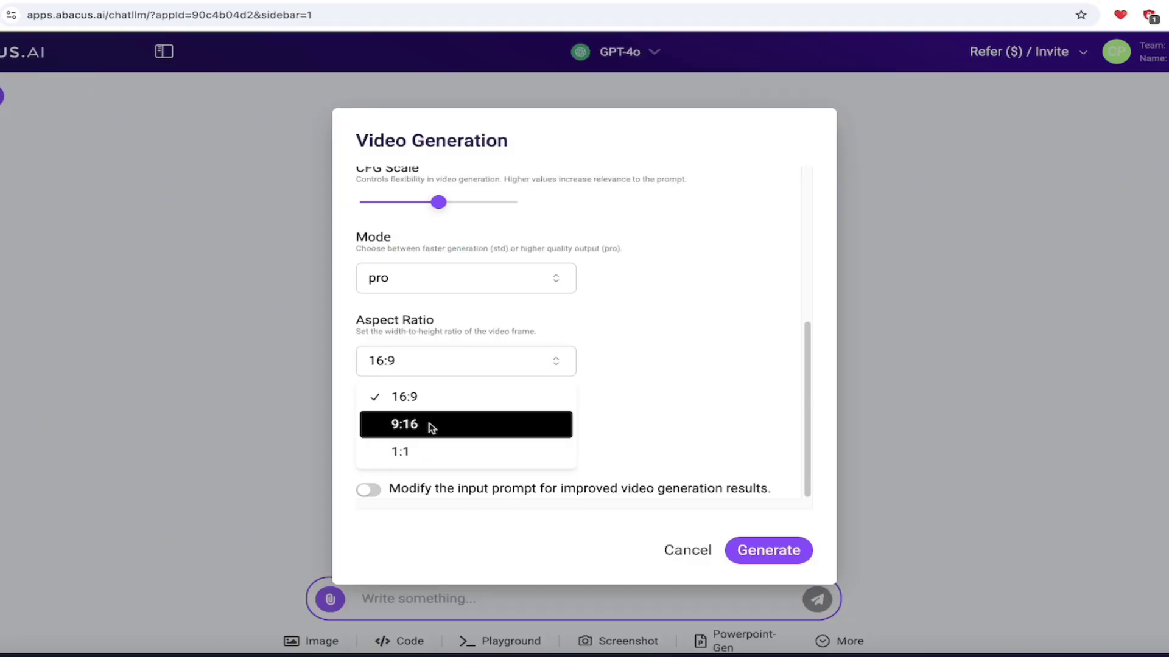
pyautogui.click(432, 428)
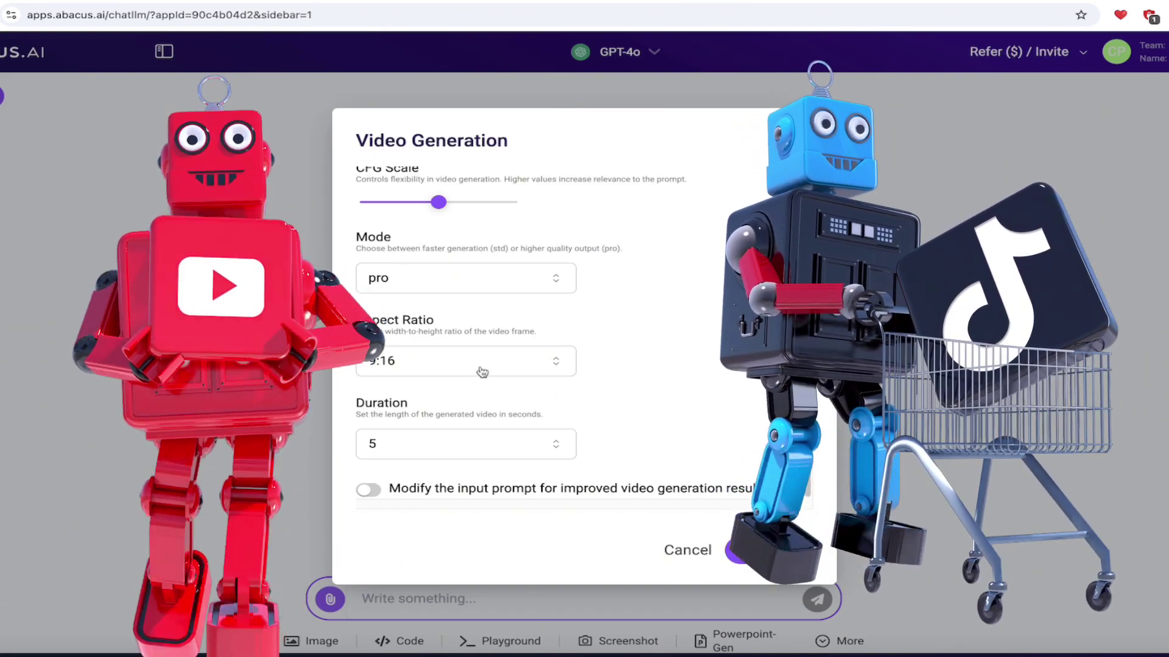
pyautogui.click(480, 371)
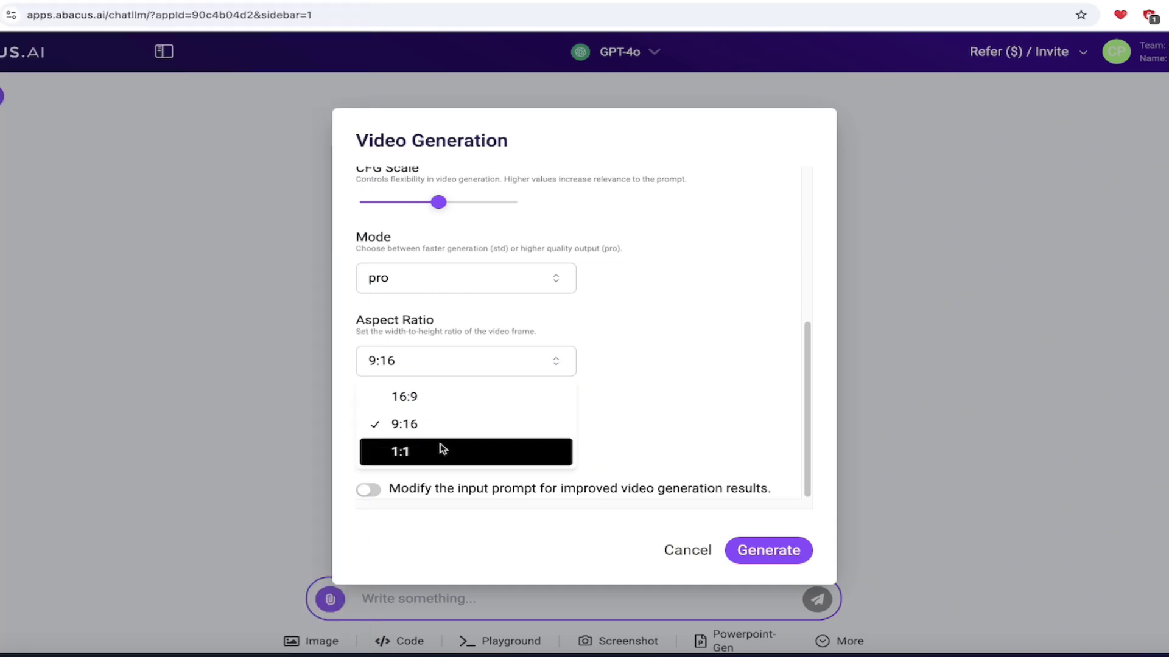
pyautogui.click(477, 451)
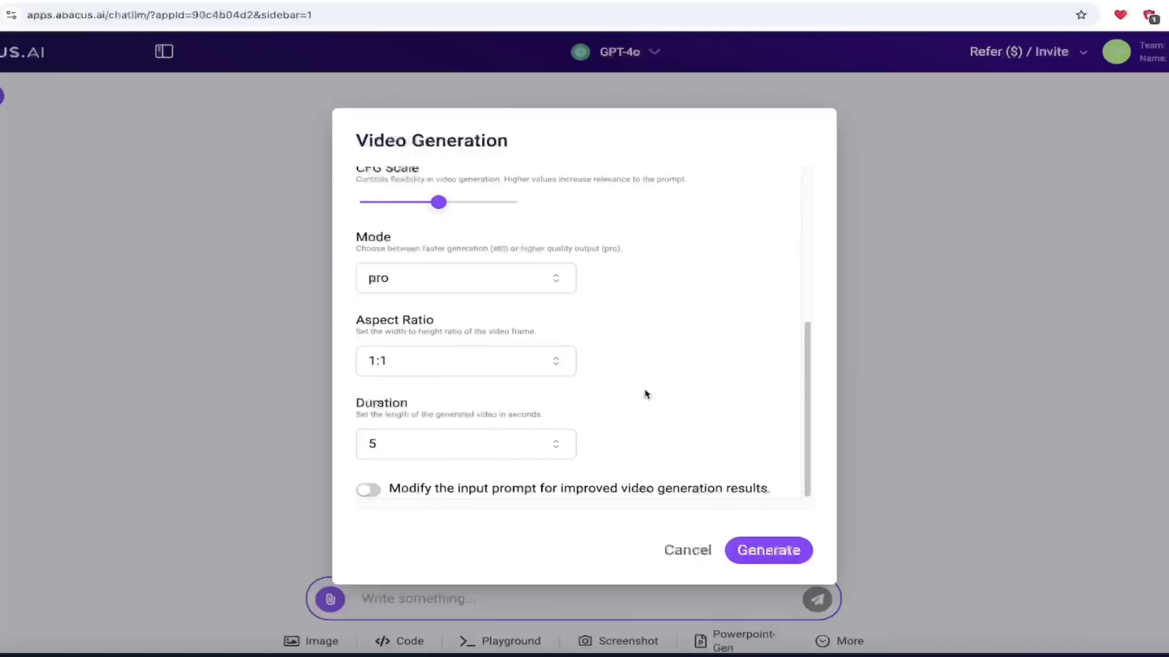
pyautogui.click(453, 361)
pyautogui.click(434, 400)
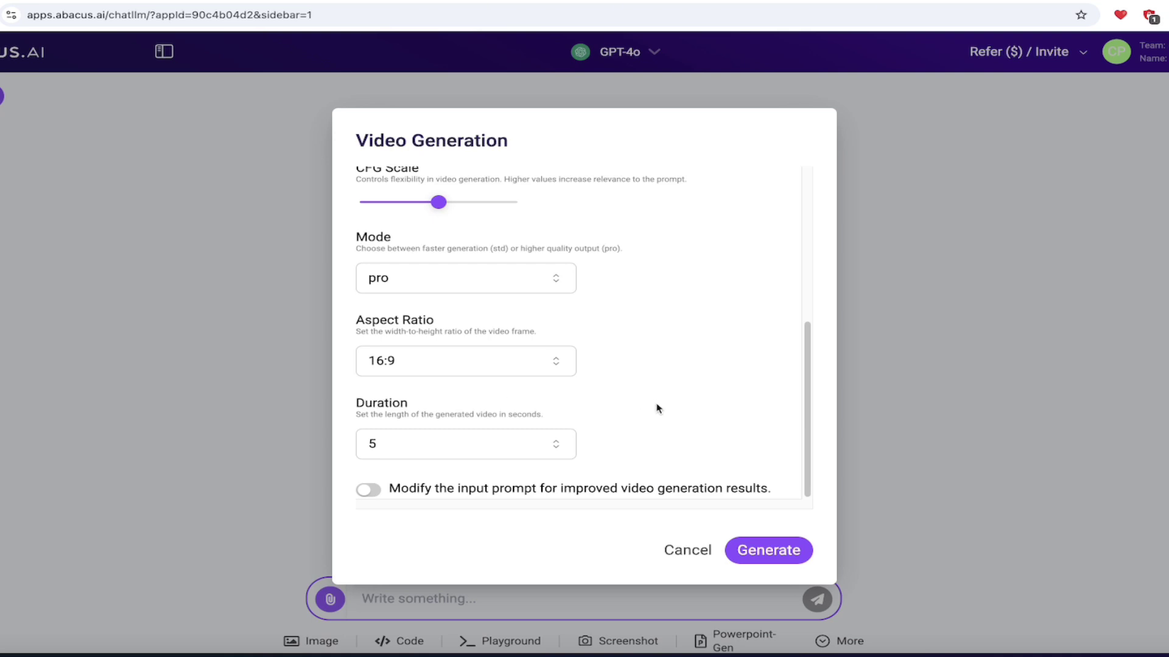
# Set the Video Generation Duration dropdown to 10 seconds.
pyautogui.click(439, 450)
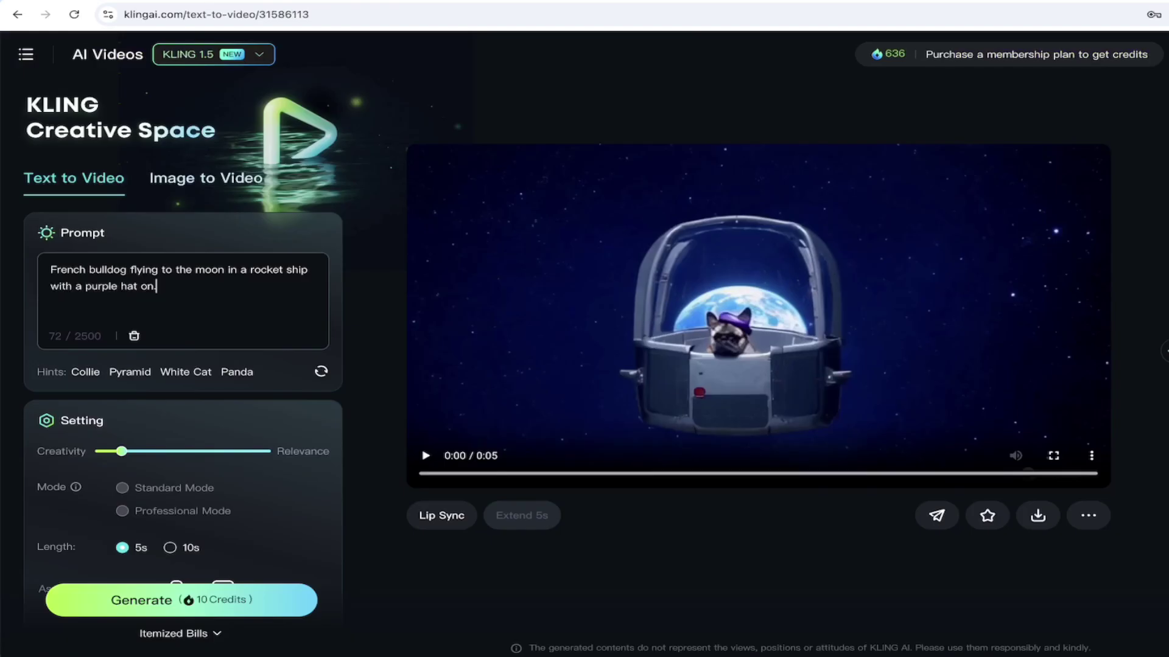
# Check the Kling model list, then set the KLING 1.5 Length to 10s for 20 credits.
pyautogui.scroll(-1, 264, 334)
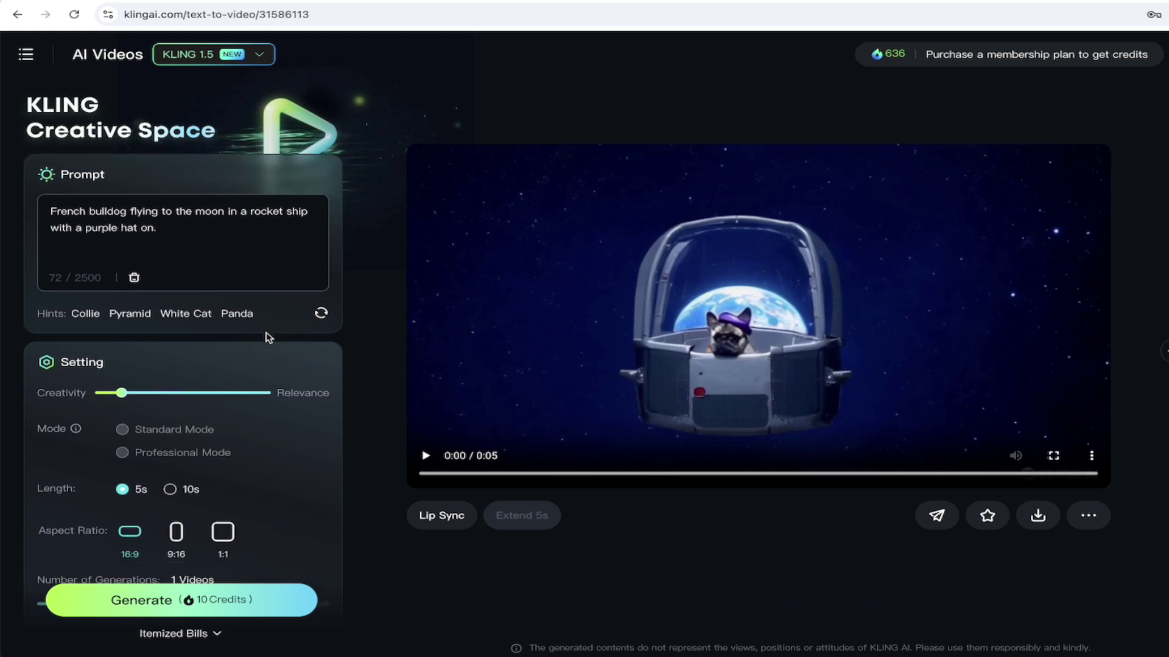
pyautogui.click(252, 56)
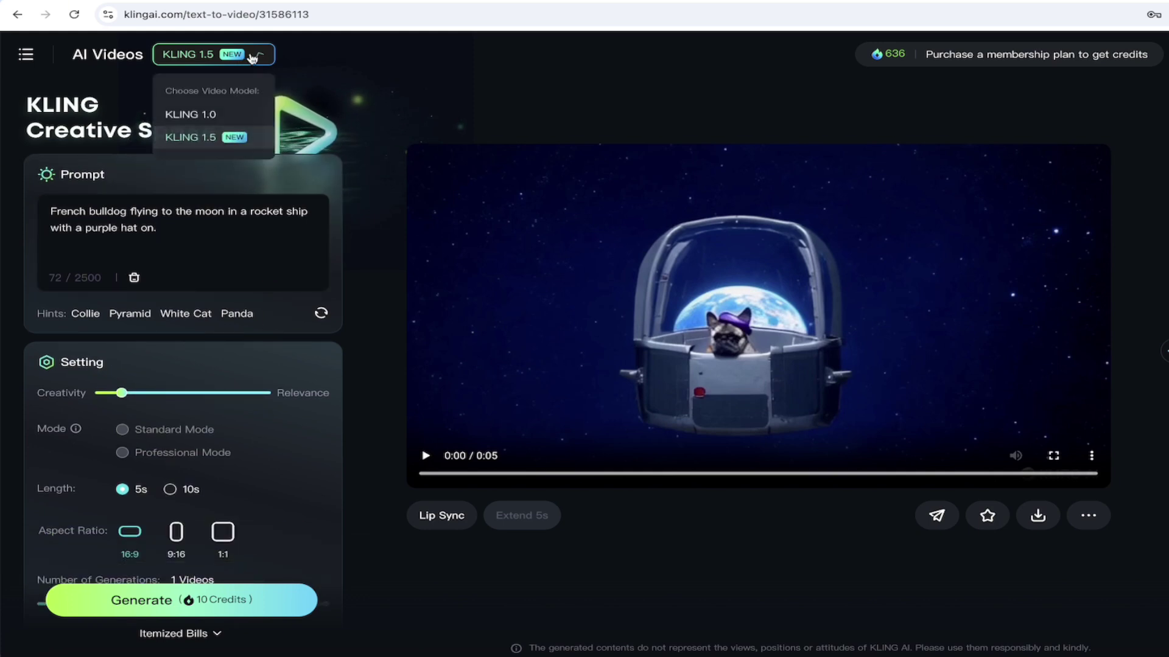
pyautogui.scroll(-1, 247, 402)
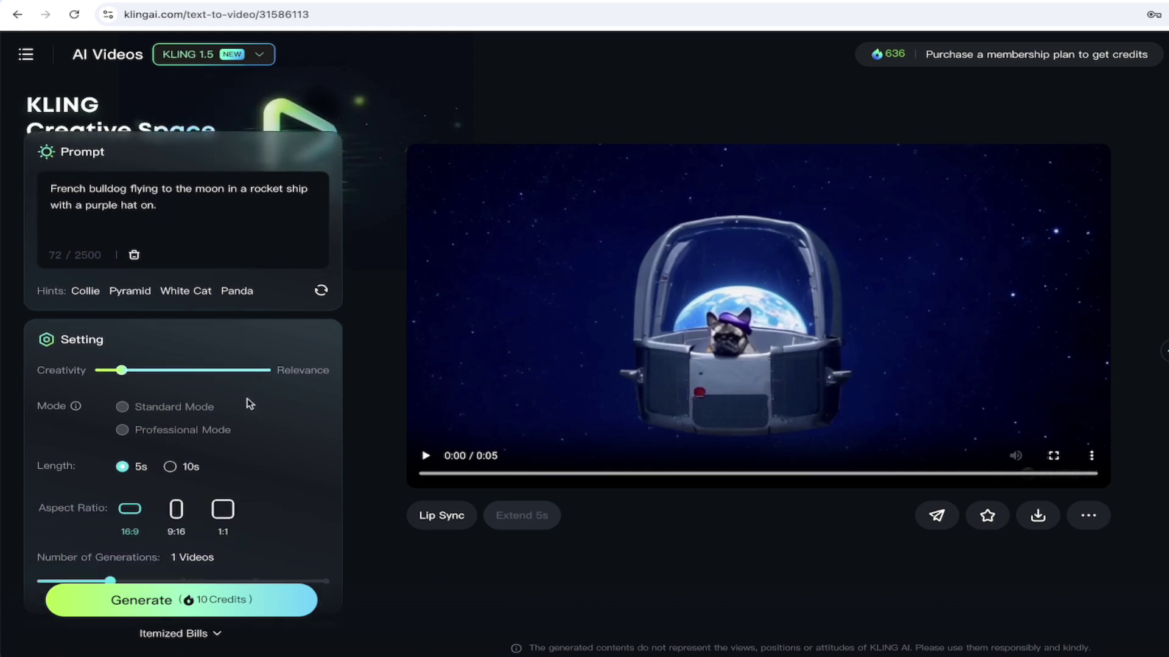
pyautogui.click(175, 462)
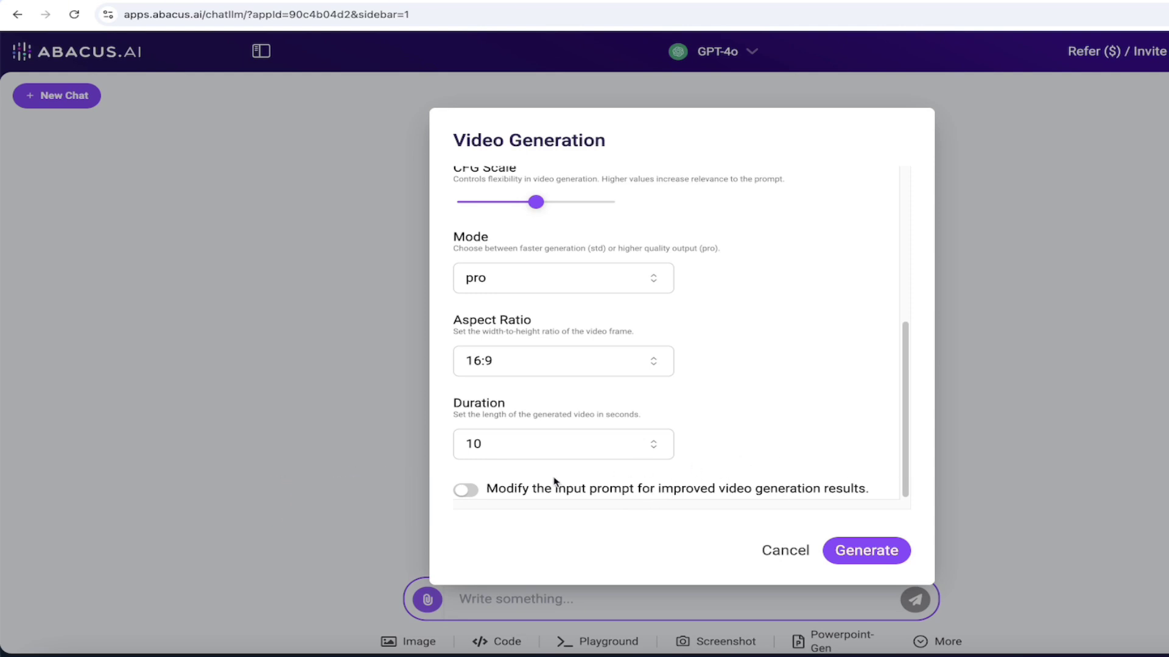
# Enable automatic prompt modification and generate the 10-second beach bulldog video.
pyautogui.click(473, 492)
pyautogui.scroll(5, 814, 464)
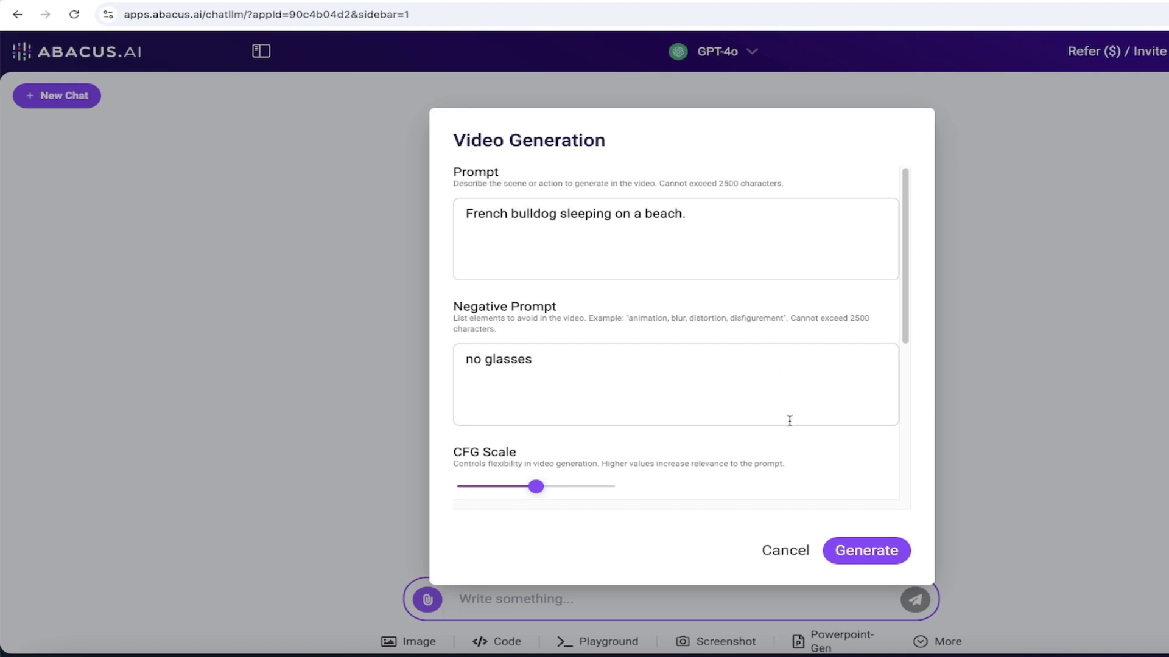
pyautogui.scroll(-5, 788, 423)
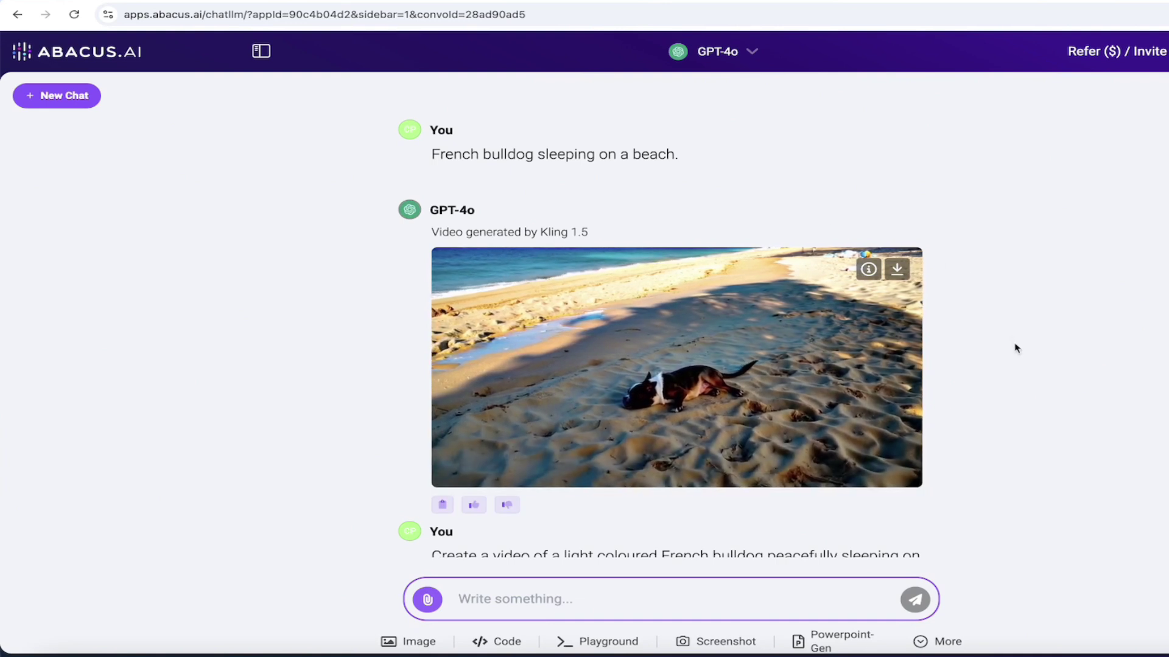
# Play the first beach bulldog video full screen, then pause it.
pyautogui.scroll(-1, 1015, 345)
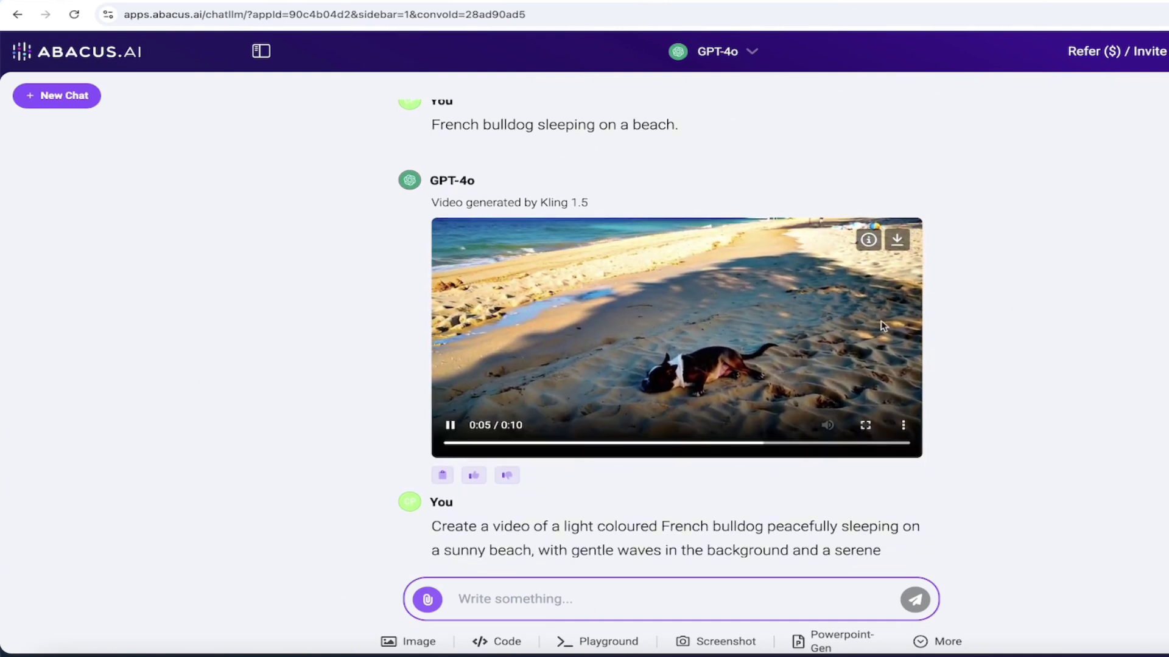
pyautogui.scroll(-3, 994, 409)
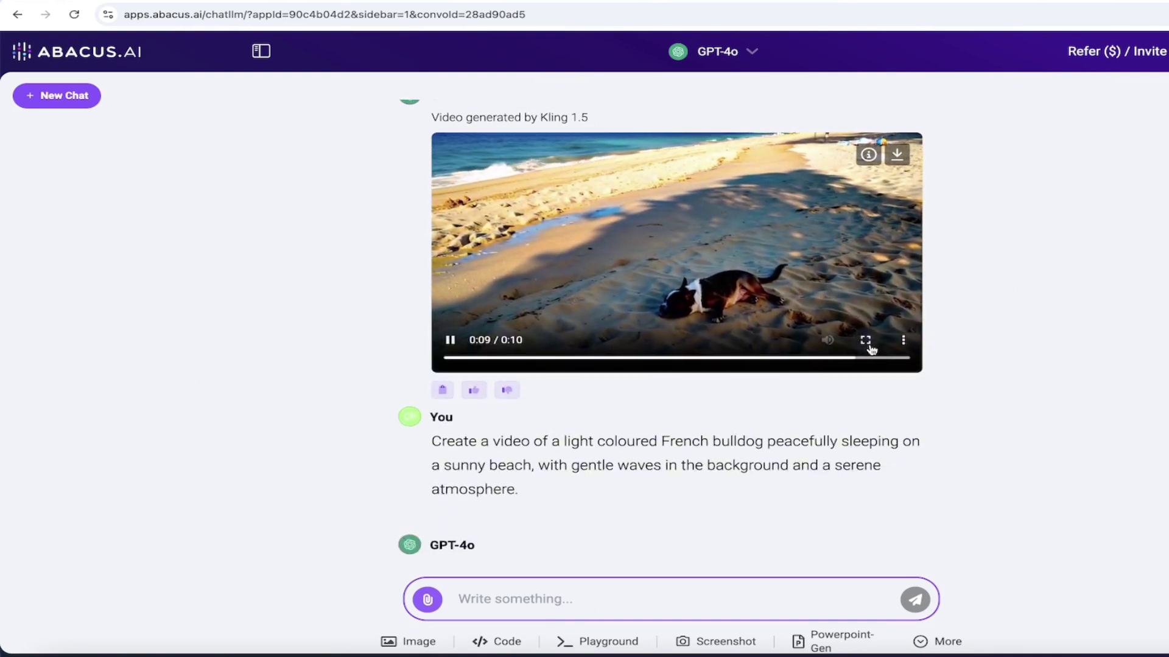
pyautogui.click(867, 342)
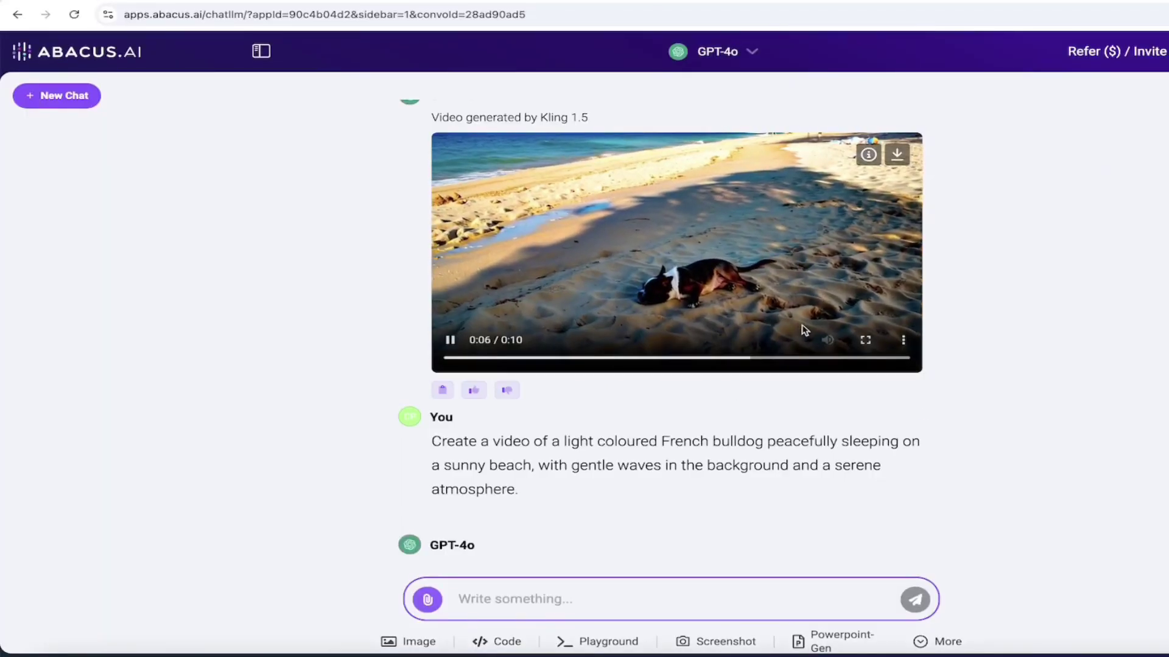
pyautogui.click(447, 328)
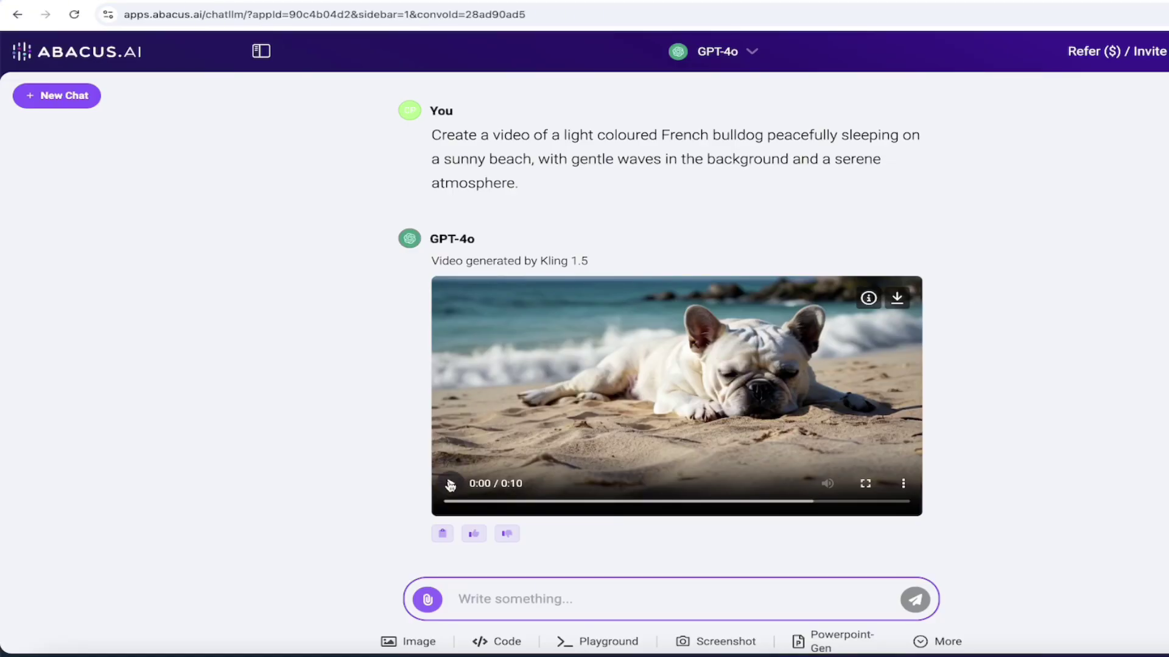
pyautogui.click(450, 485)
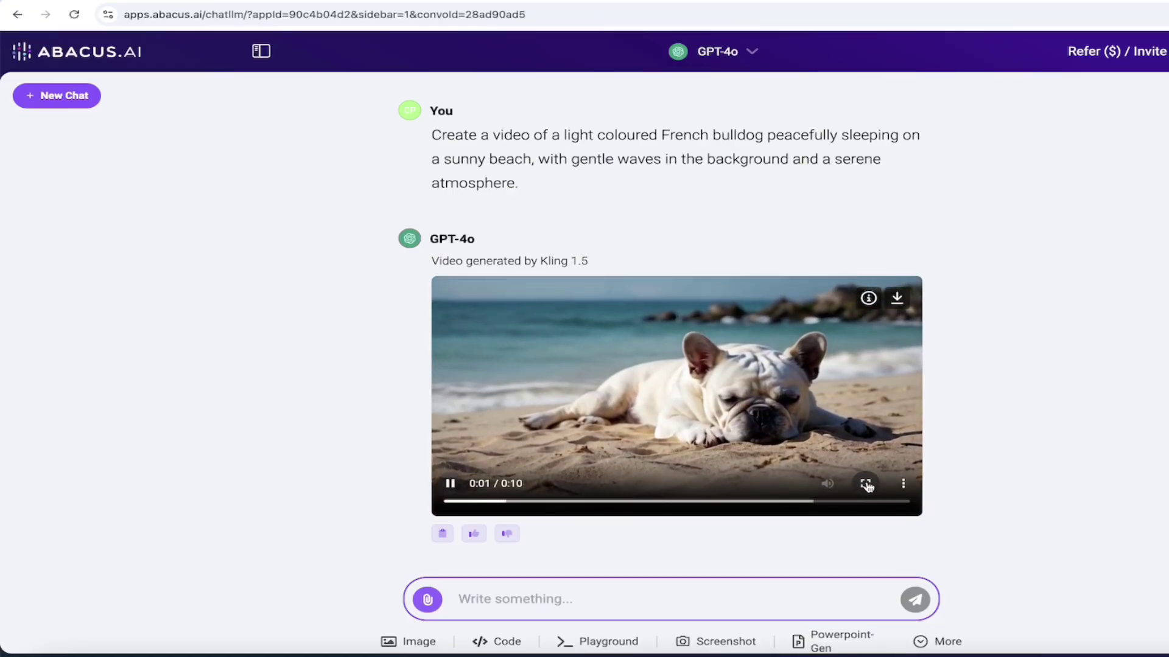
pyautogui.click(865, 484)
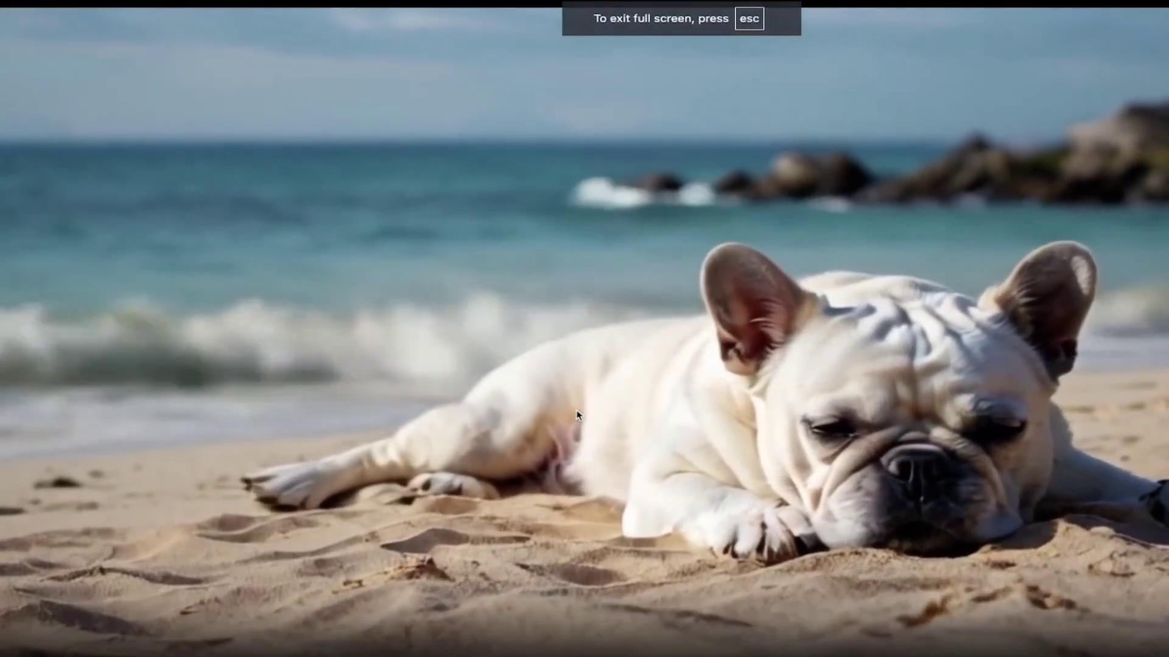